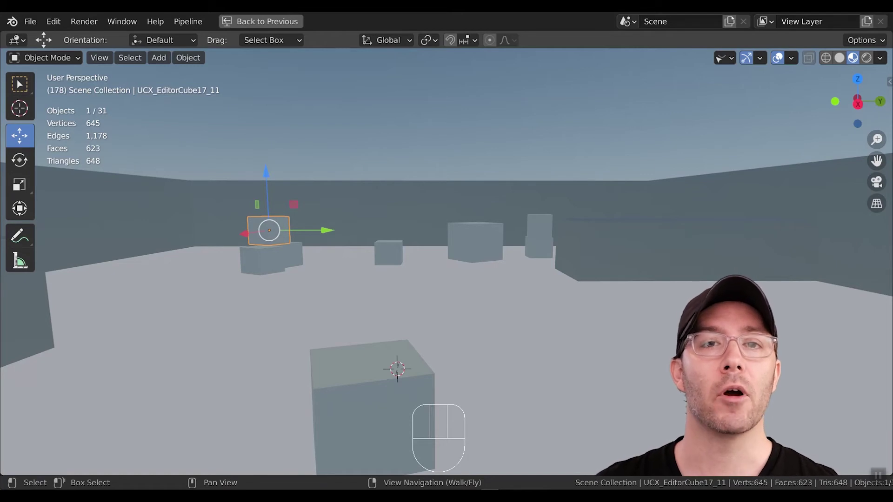
Open Preferences at the Keymap page and expand the keymap preset dropdown
click(63, 21)
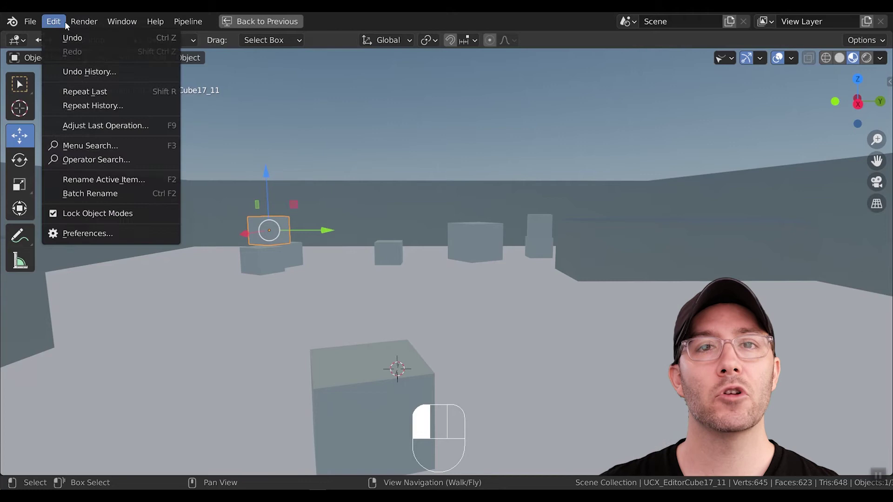
click(102, 233)
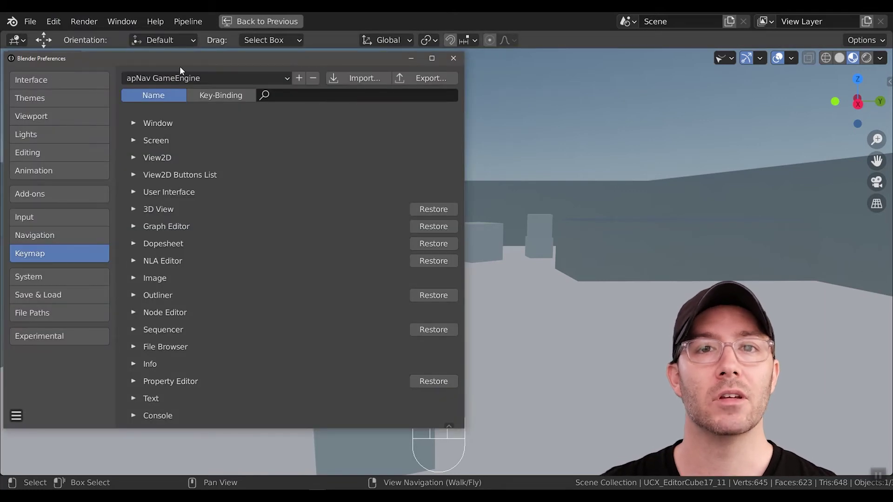
click(186, 77)
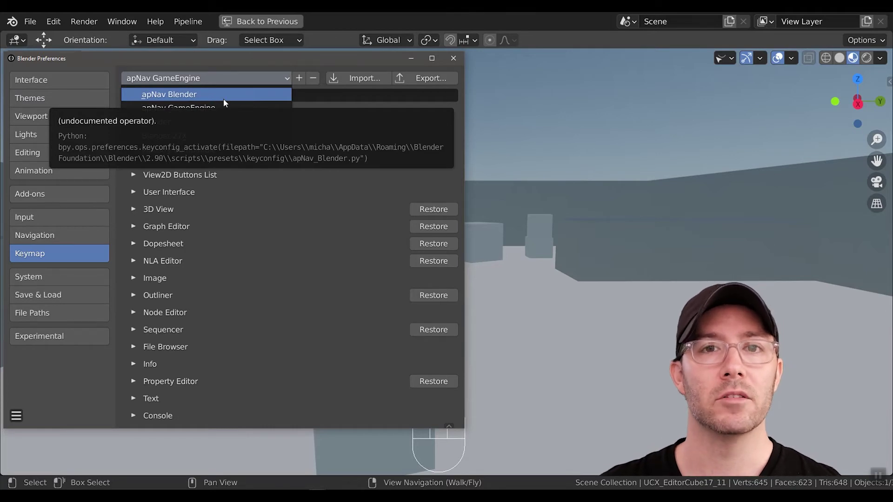
Enter walk mode, walk forward into the central box, then back away turning left
right_click(447, 261)
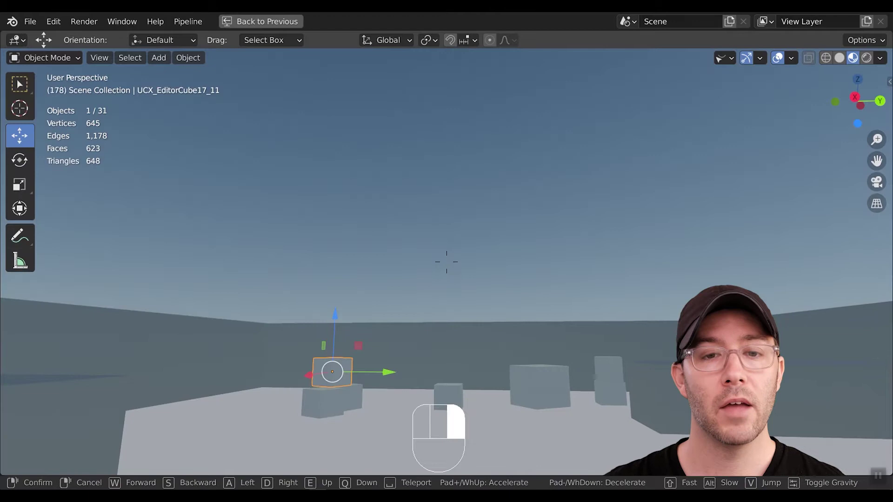
key(w)
right_drag(447, 262, 447, 261)
key(w)
key(s)
Approach the central box again, then speed toward the two boxes and back away from the wall
key(w)
key(s)
key(w)
key(shift)
key(shift)
key(shift)
key(alt)
key(alt)
key(alt)
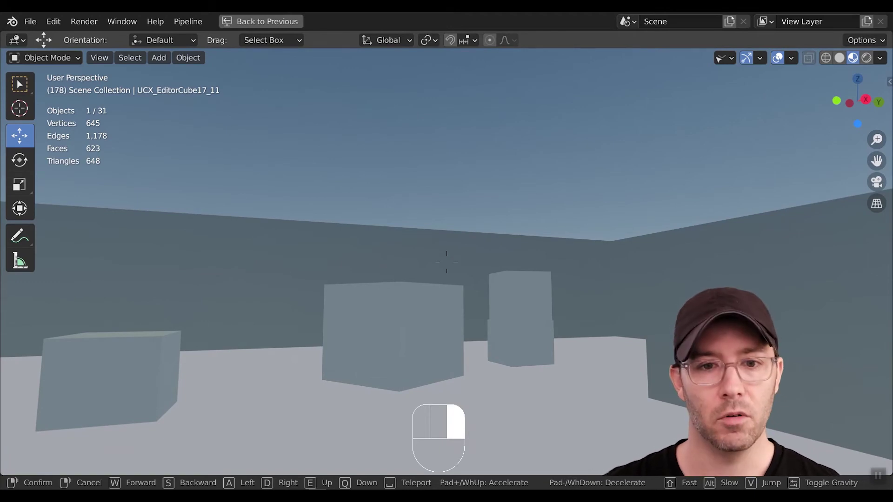
right_drag(447, 262, 447, 263)
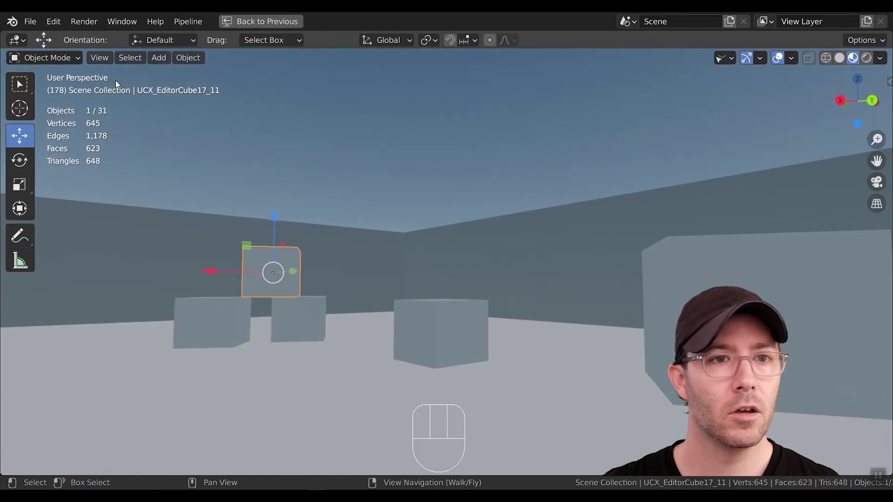
Enable Gravity under Fly & Walk in the Navigation preferences
click(52, 22)
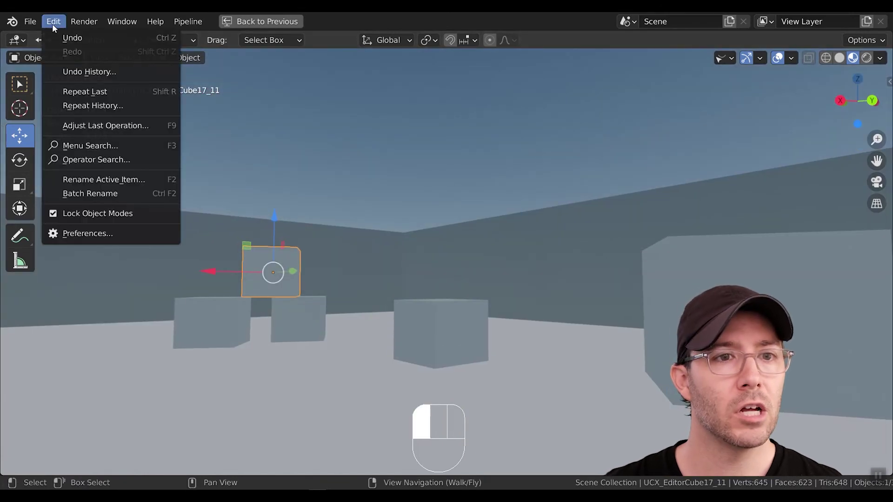
click(106, 231)
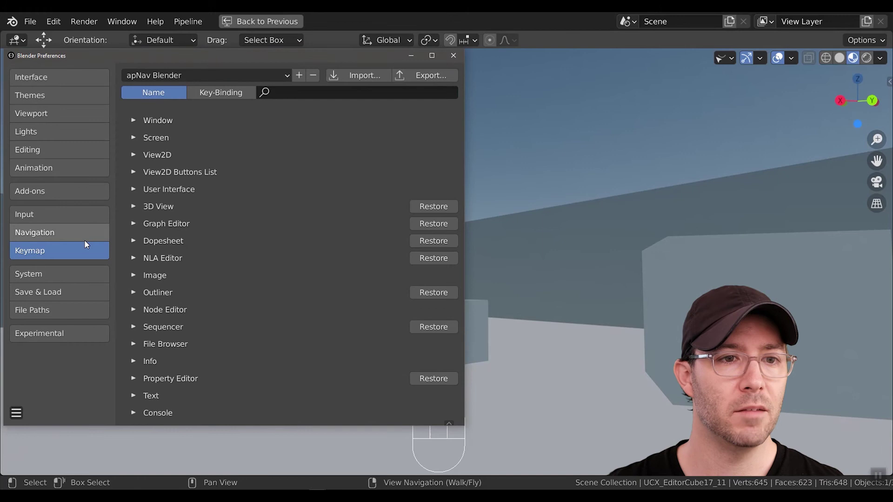
click(67, 236)
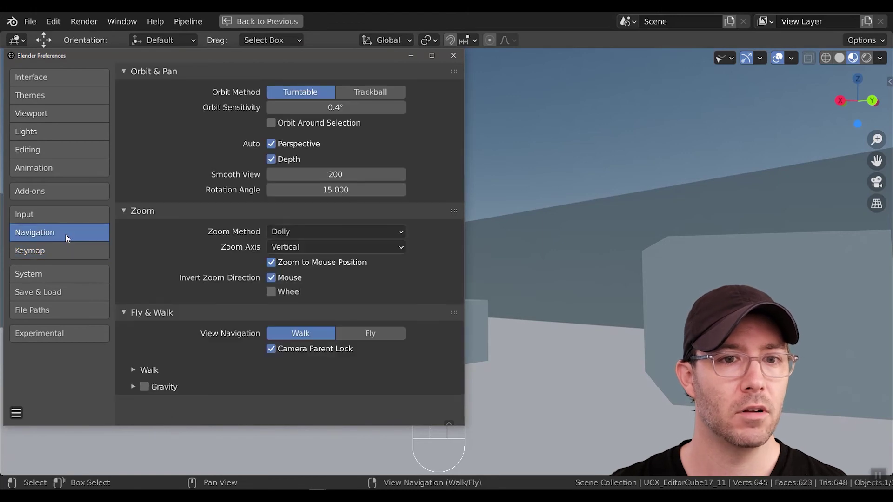
click(150, 386)
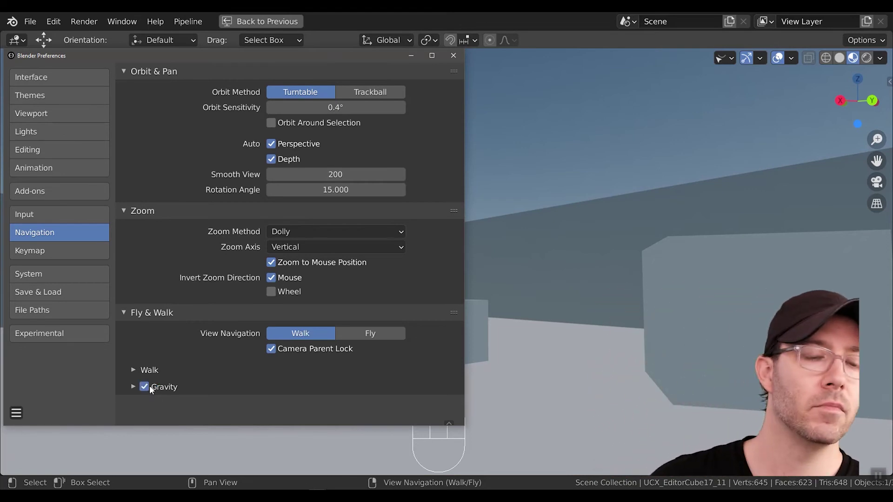
Walk forward toward the boxes with gravity applied
click(517, 379)
right_drag(517, 378, 447, 261)
key(w)
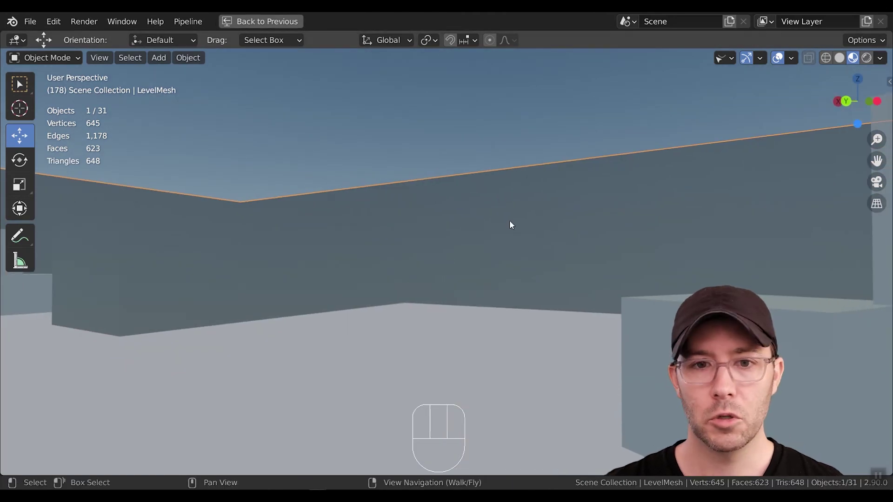
Orbit and zoom around the whole level
alt+drag(486, 246, 321, 261)
scroll(444, 274, down, 8)
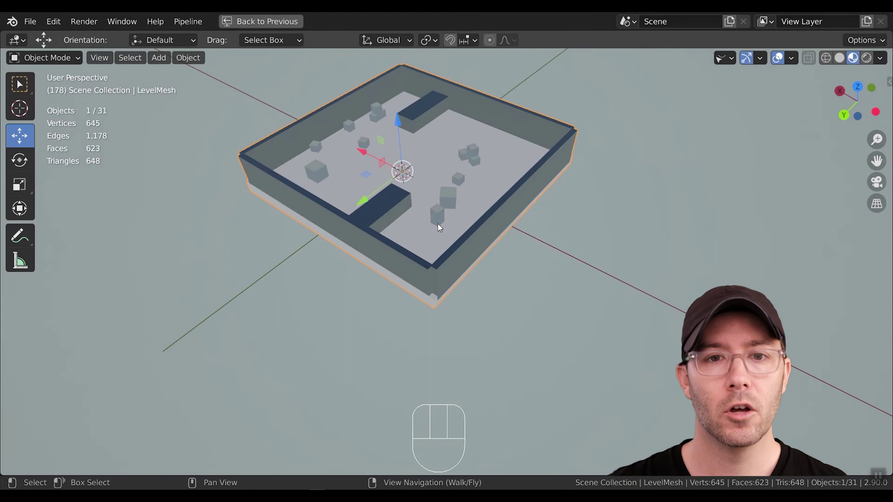
middle_drag(441, 217, 414, 274)
scroll(405, 265, up, 6)
Select UCX_EditorCube11_5, frame it with F and Numpad ., zoom out and walk toward other cubes
click(389, 251)
key(f)
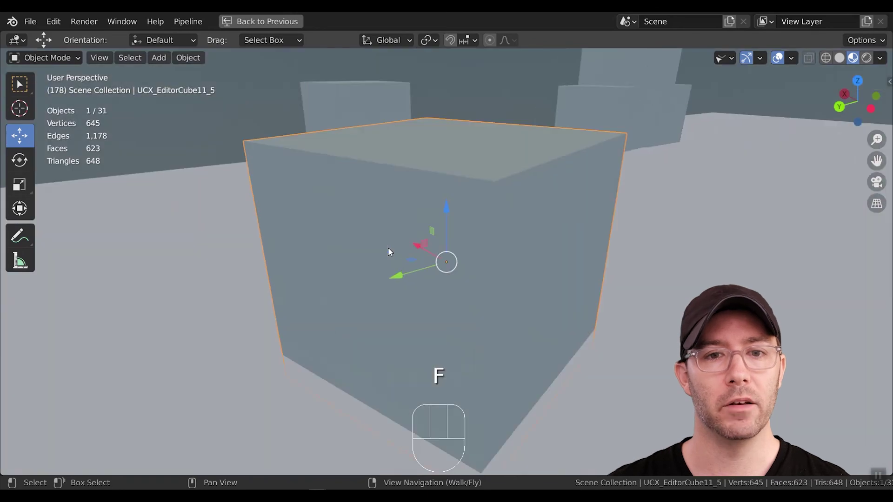
scroll(390, 252, down, 10)
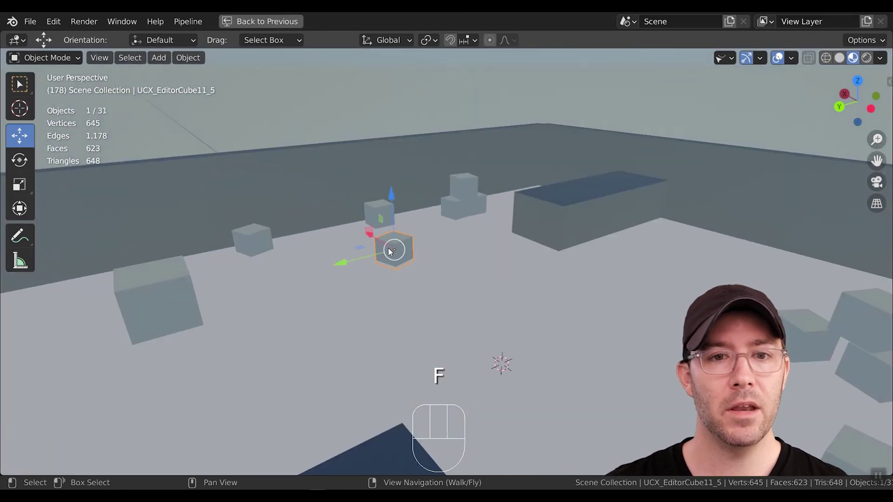
key(KP_Decimal)
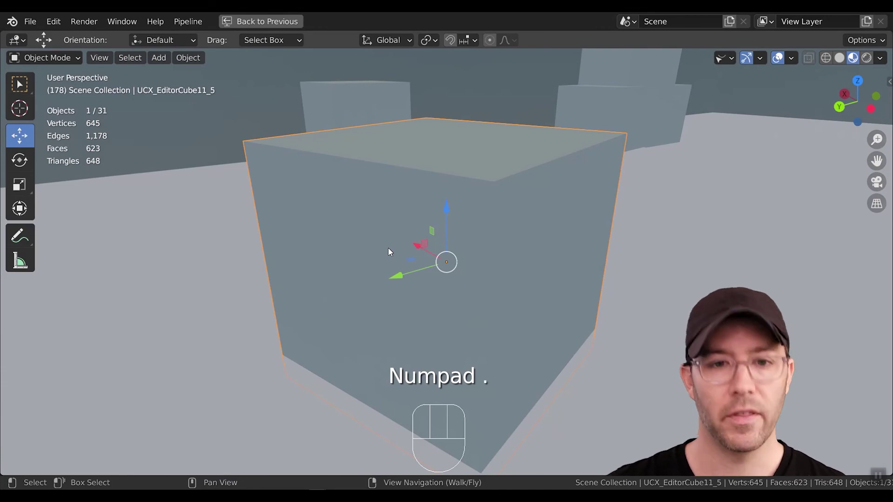
scroll(390, 252, down, 8)
right_drag(390, 251, 448, 266)
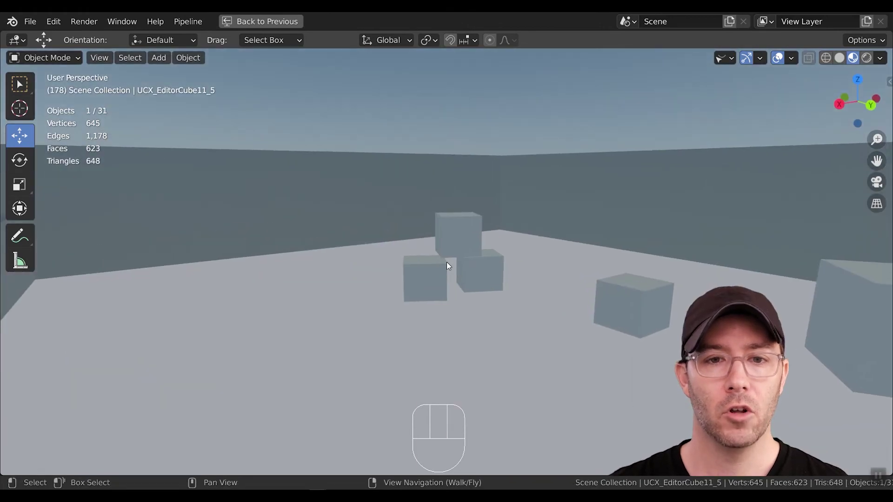
Bring up object options on the cube stack and scene, then go to Preferences
right_click(460, 232)
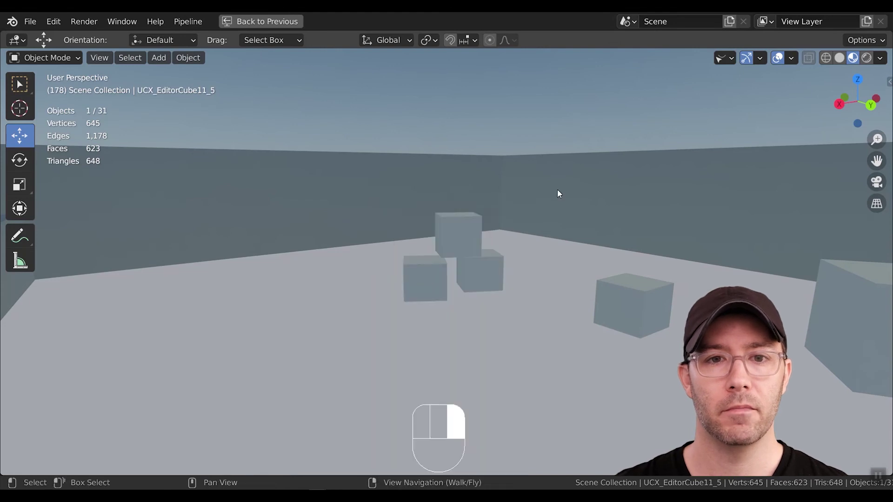
right_click(560, 188)
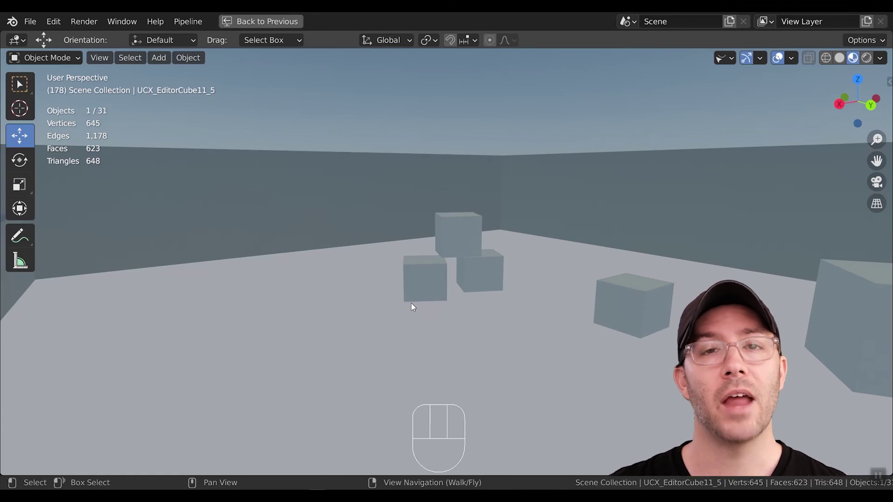
click(50, 23)
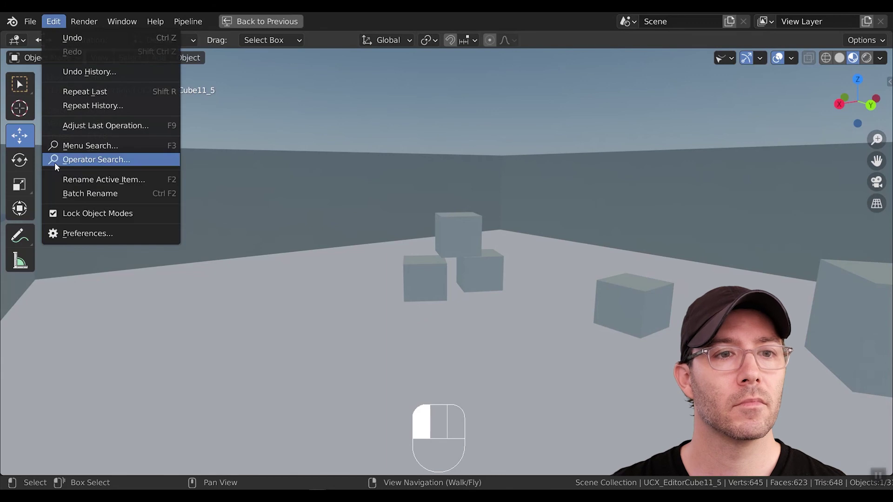
click(78, 234)
Set the keymap preset to apNav GameEngine on the Keymap page
click(61, 252)
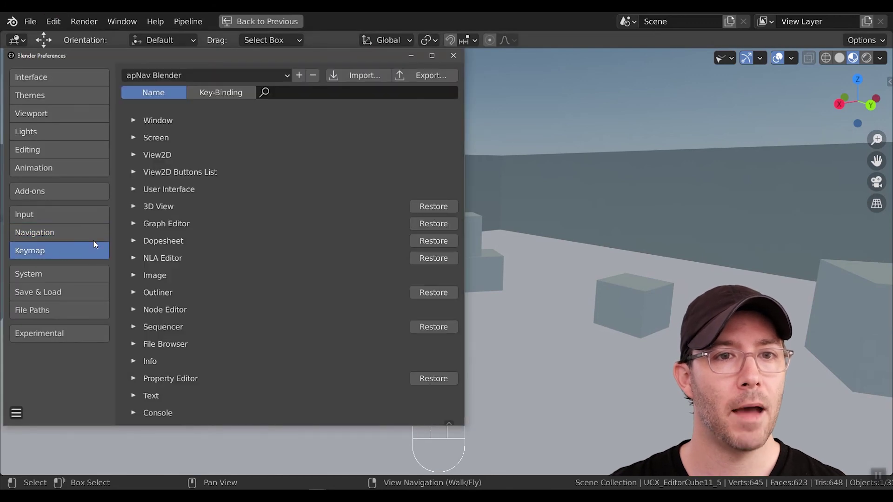
click(179, 79)
click(184, 104)
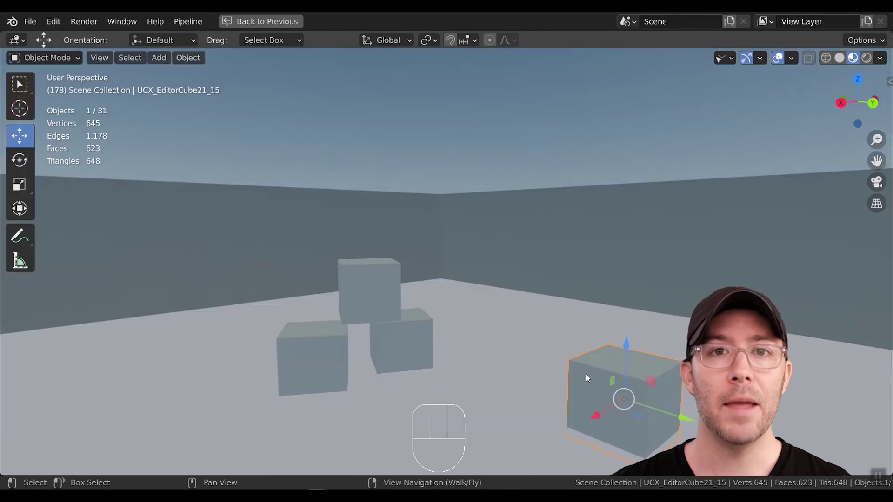
Select the top cube of the stack and cycle Move, Rotate, Scale with W, E, R
key(w)
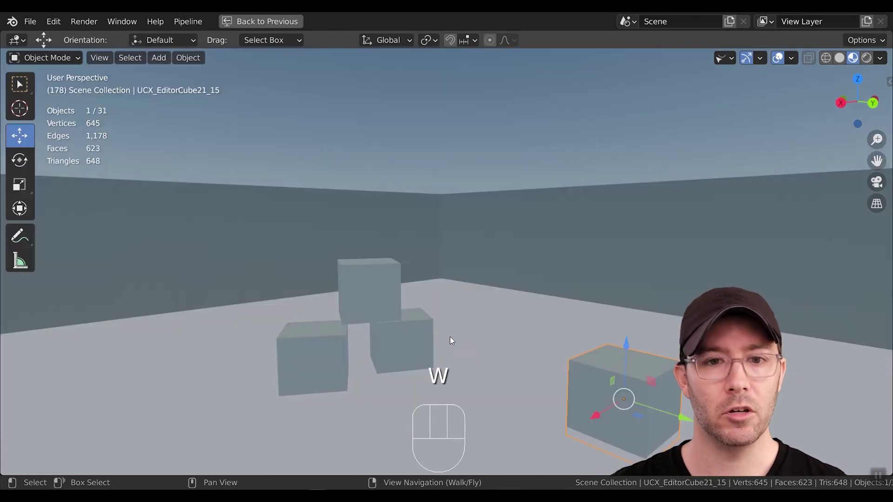
click(387, 285)
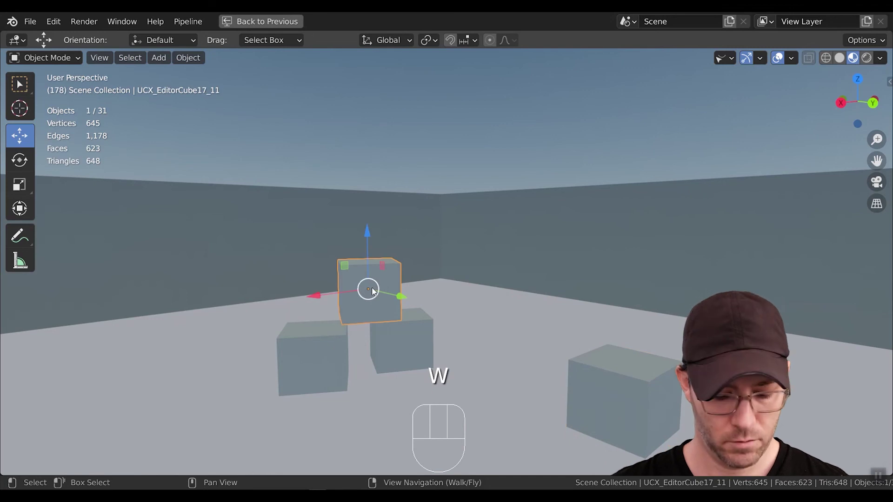
key(e)
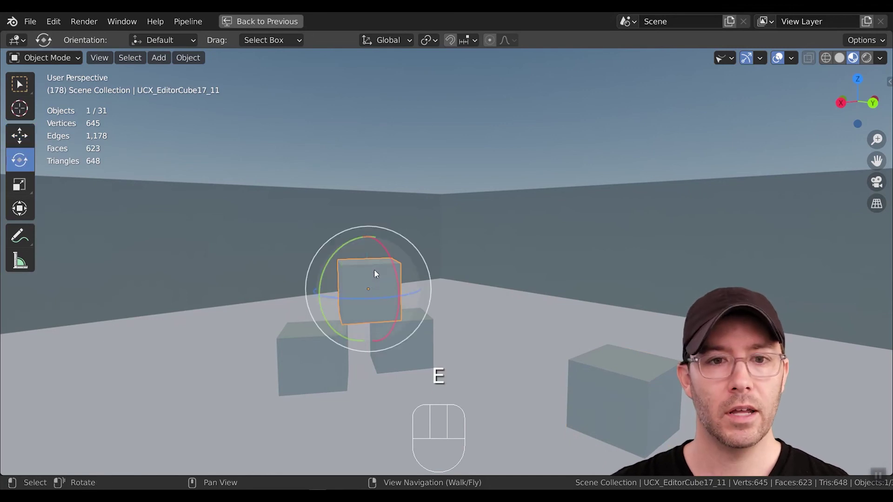
key(r)
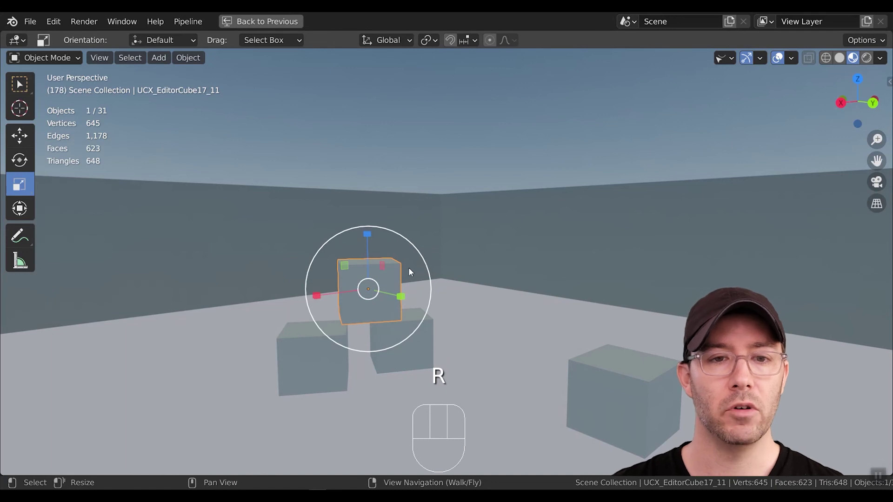
key(w)
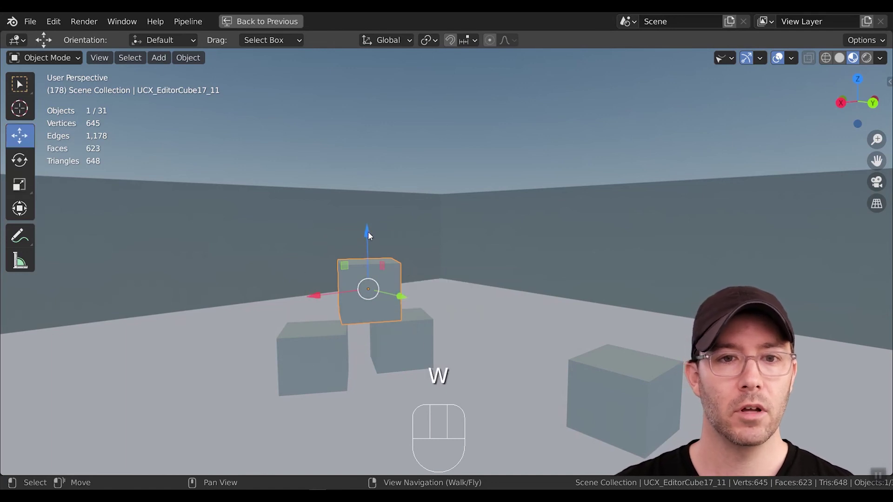
Lift the cube high along Z, shift it along Y, and tilt it slightly
drag(367, 232, 367, 183)
drag(400, 245, 418, 181)
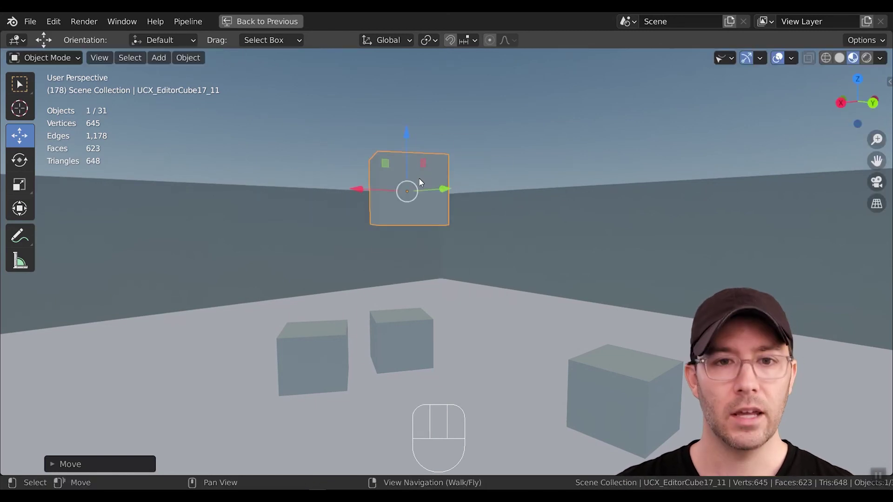
key(e)
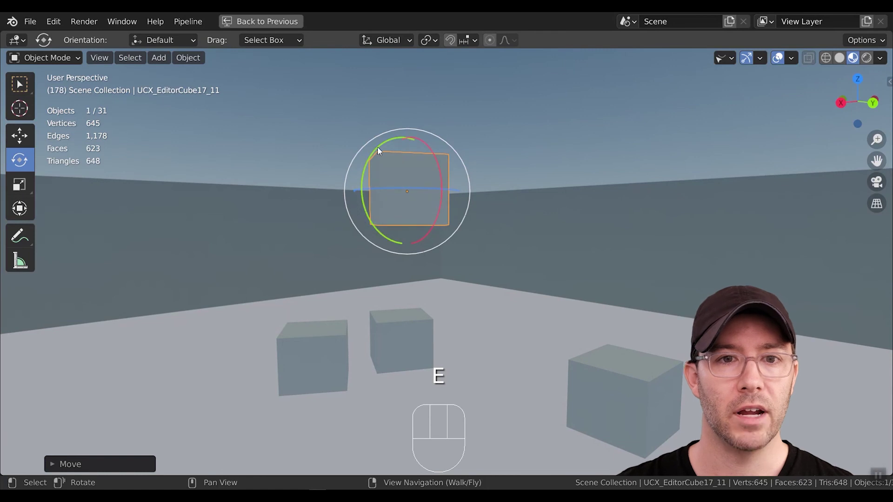
mouse_move(377, 146)
mouse_down()
mouse_move(376, 192)
mouse_move(386, 154)
mouse_up()
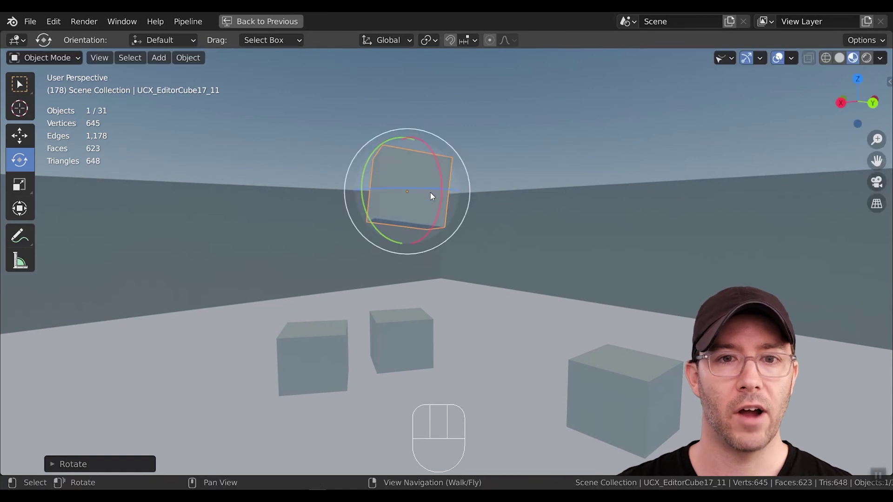
mouse_move(430, 191)
mouse_down()
mouse_move(375, 195)
mouse_move(431, 185)
mouse_up()
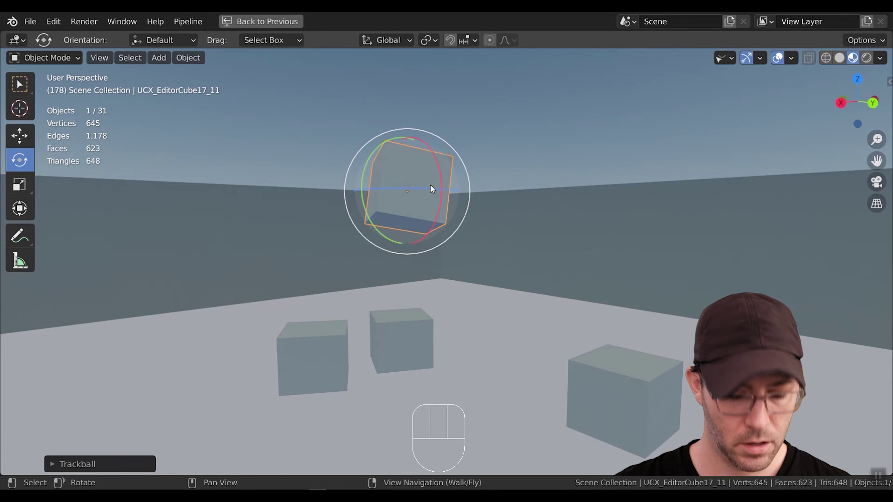
key(r)
Resize the cube to about 2.4
drag(455, 222, 473, 212)
drag(442, 185, 488, 172)
mouse_move(361, 189)
mouse_down()
mouse_move(286, 190)
mouse_move(374, 190)
mouse_up()
key(q)
key(q)
key(q)
key(q)
key(q)
key(q)
key(q)
key(q)
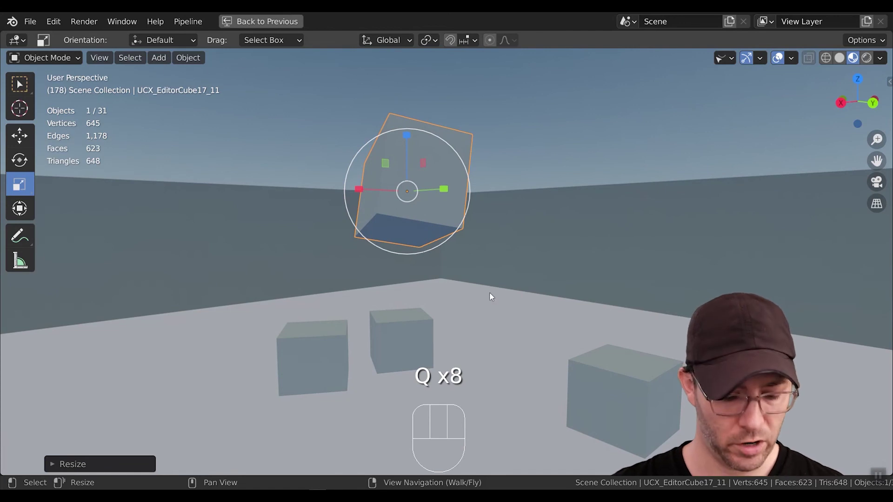
Toggle between the Select and Move tools with Q and W
key(q)
key(q)
key(q)
key(q)
key(q)
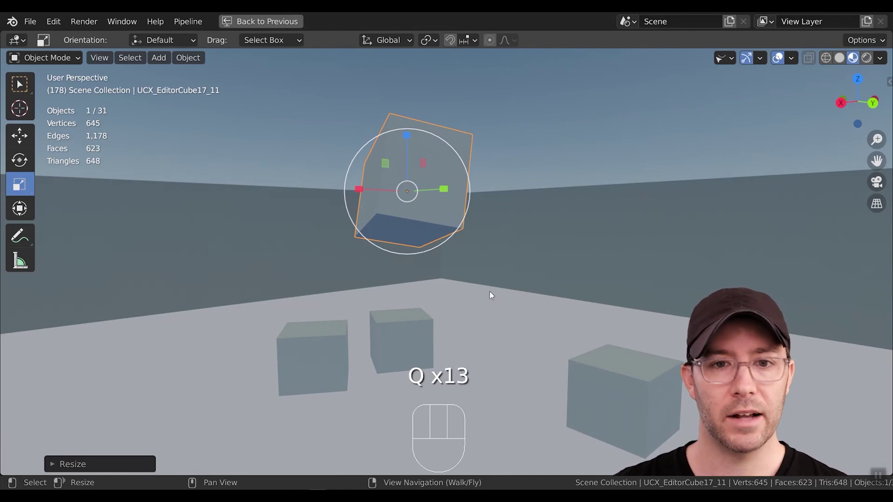
key(w)
key(q)
key(w)
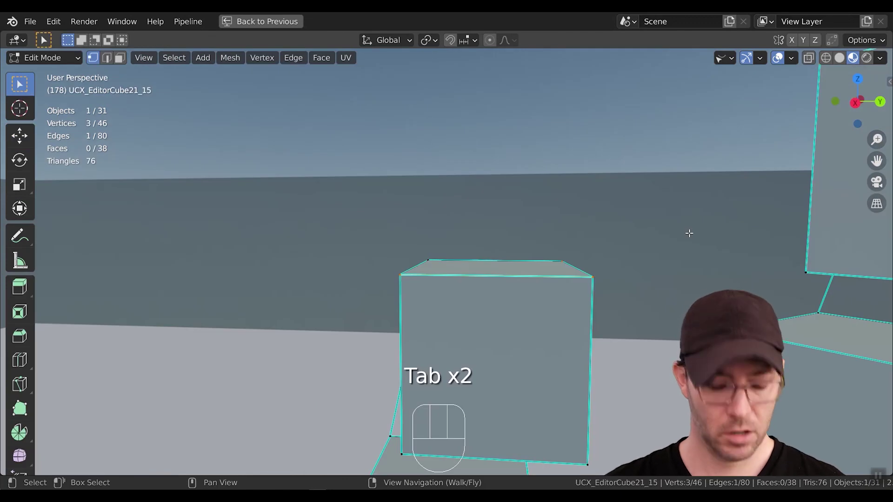
Extrude the selected edge constrained to Z, then cancel the move so it stays in place
key(ctrl+e)
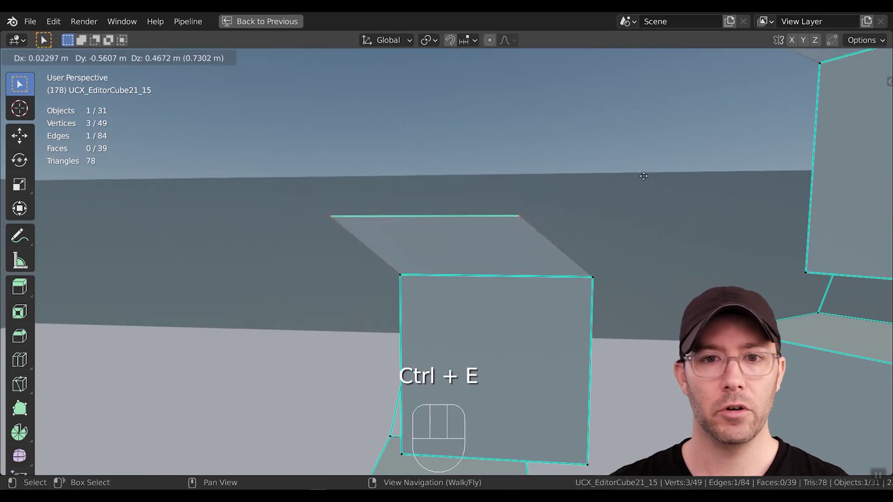
key(z)
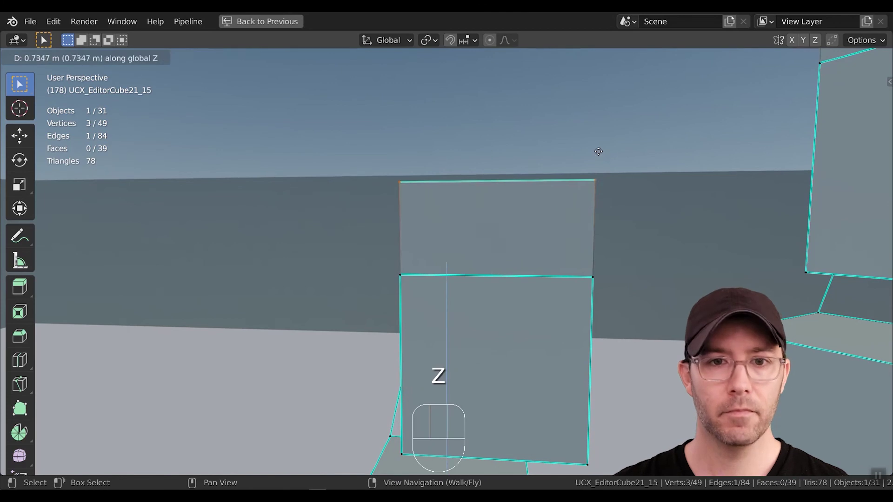
right_click(598, 151)
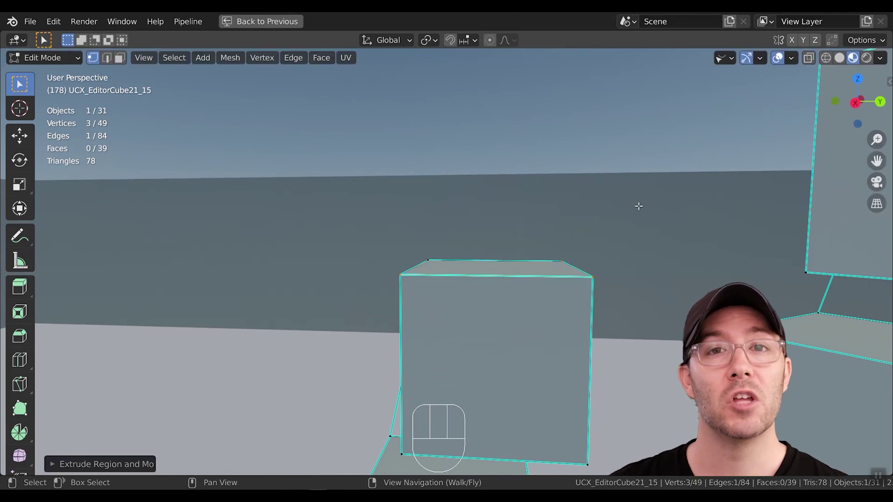